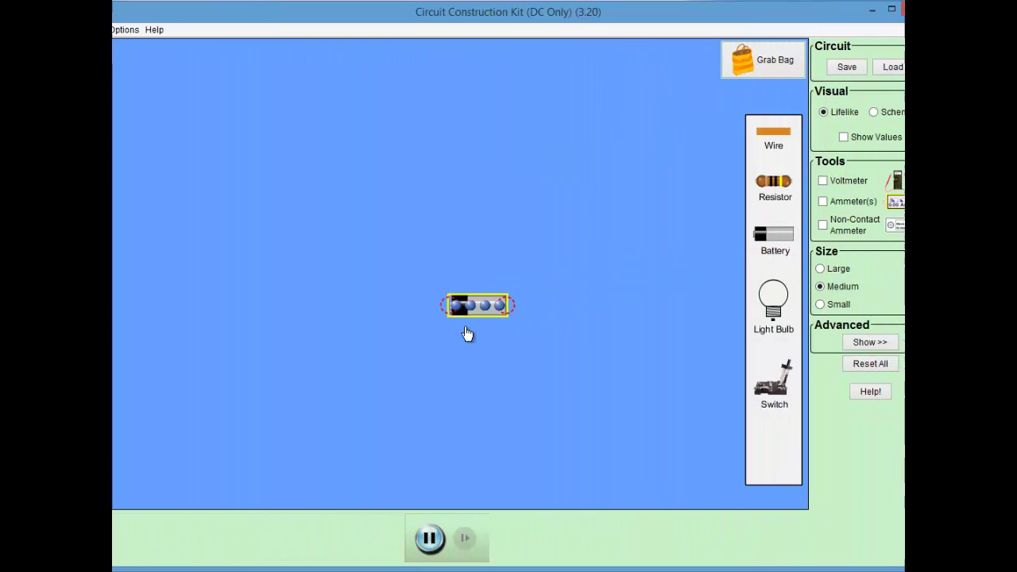
Step: Place the battery low on the canvas, wire both its ends, and attach a switch to the right wire
drag(474, 306, 433, 418)
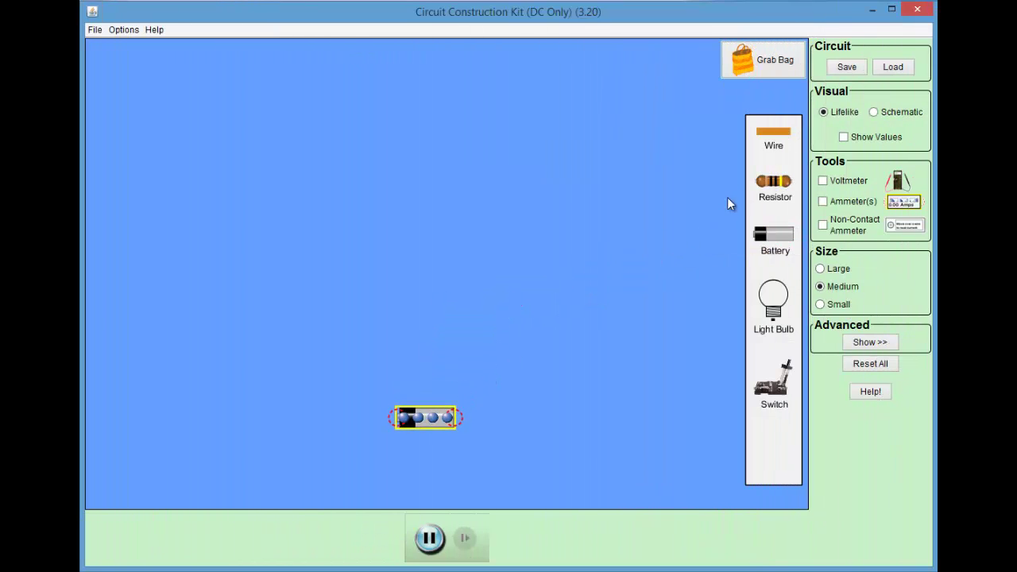
drag(767, 139, 487, 419)
drag(424, 421, 425, 450)
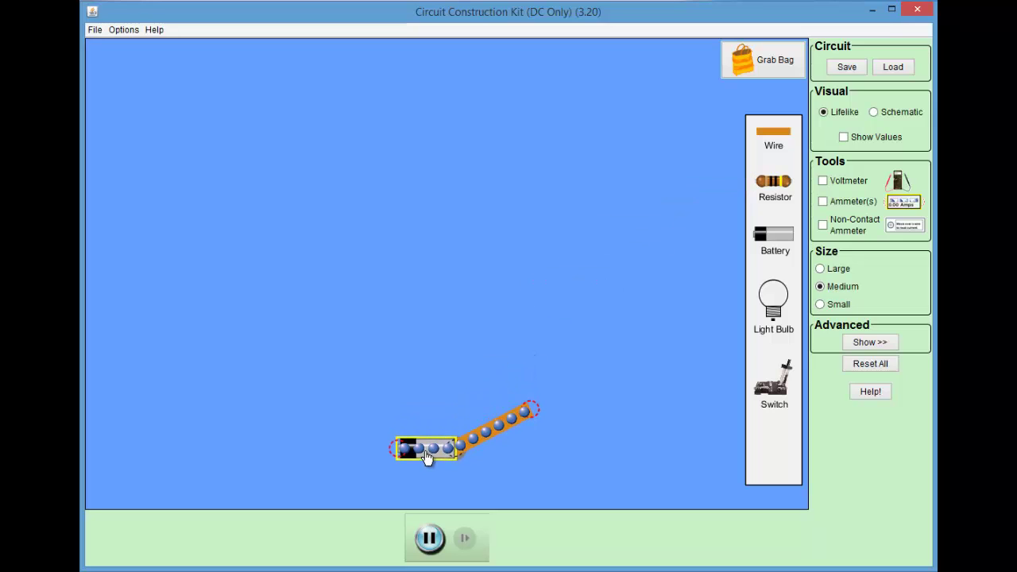
drag(784, 141, 348, 450)
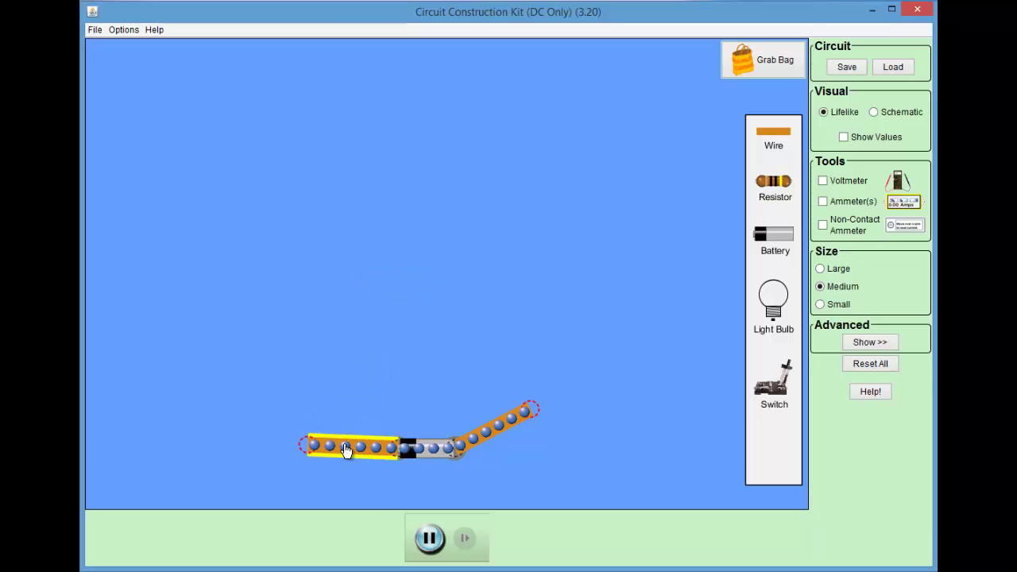
drag(774, 395, 543, 391)
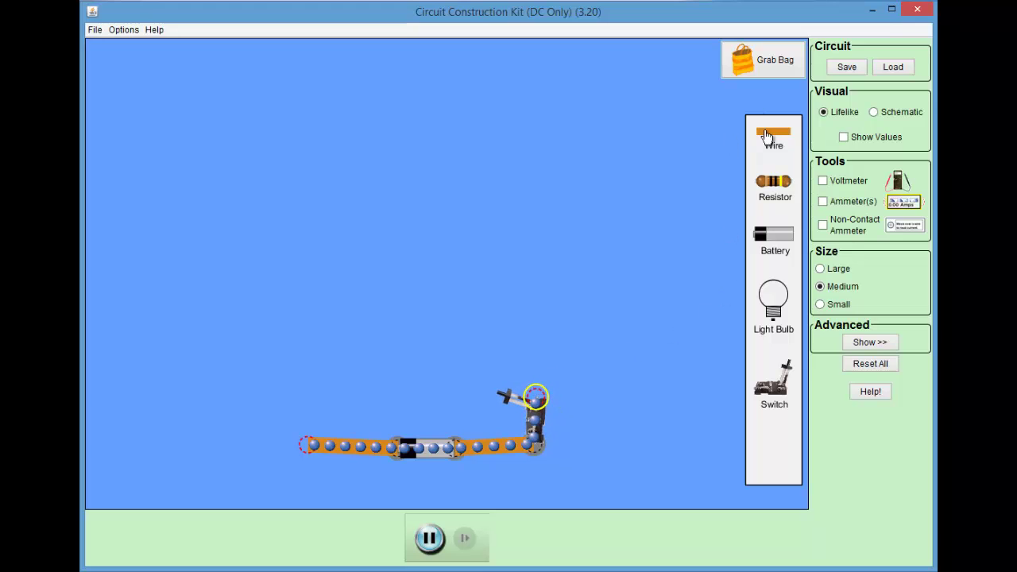
Step: Run a wire up from the switch, add a light bulb above the battery, and wire it around the left side
drag(765, 138, 538, 303)
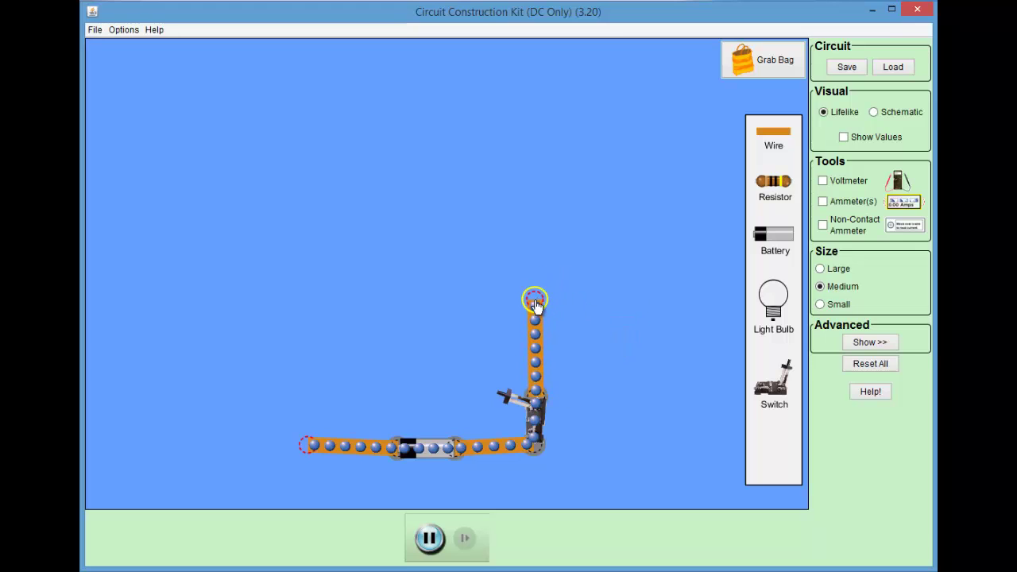
drag(773, 309, 430, 311)
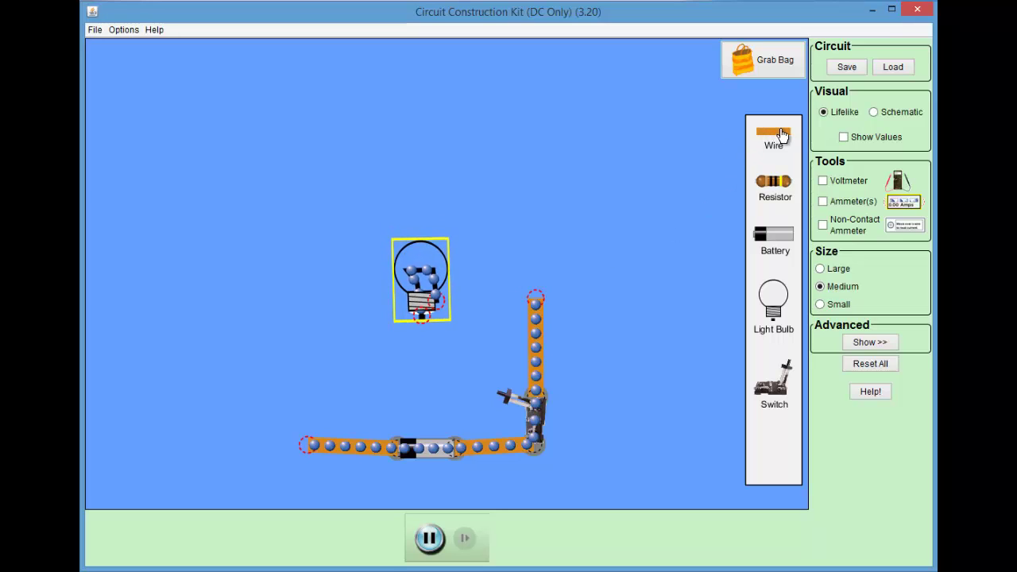
drag(773, 135, 494, 281)
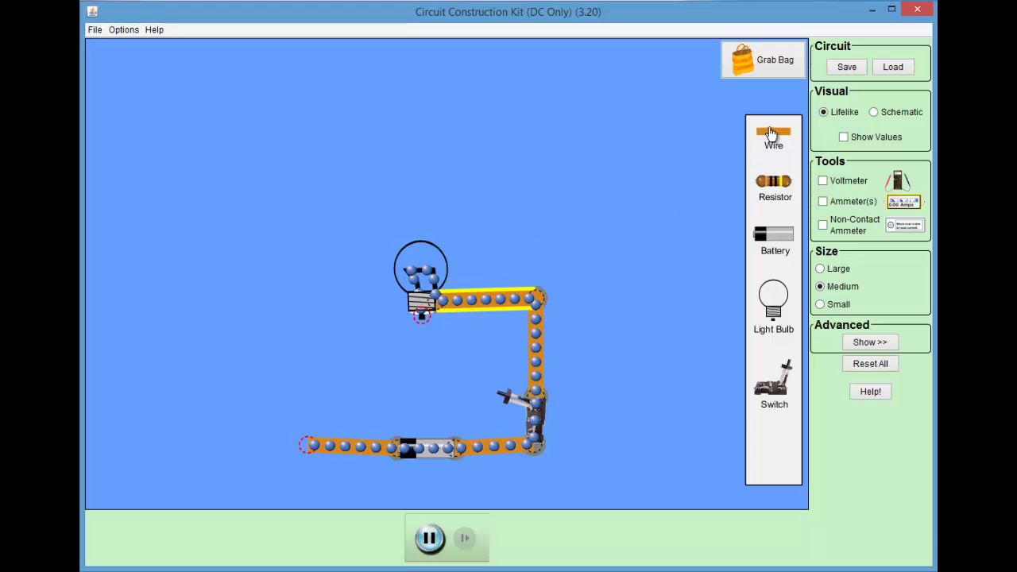
drag(771, 133, 345, 321)
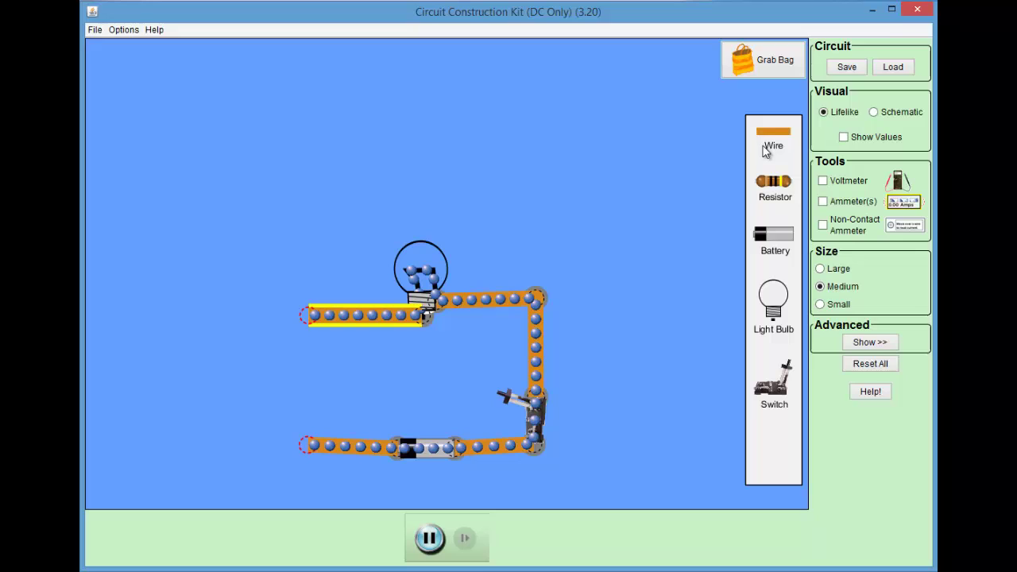
drag(767, 136, 284, 445)
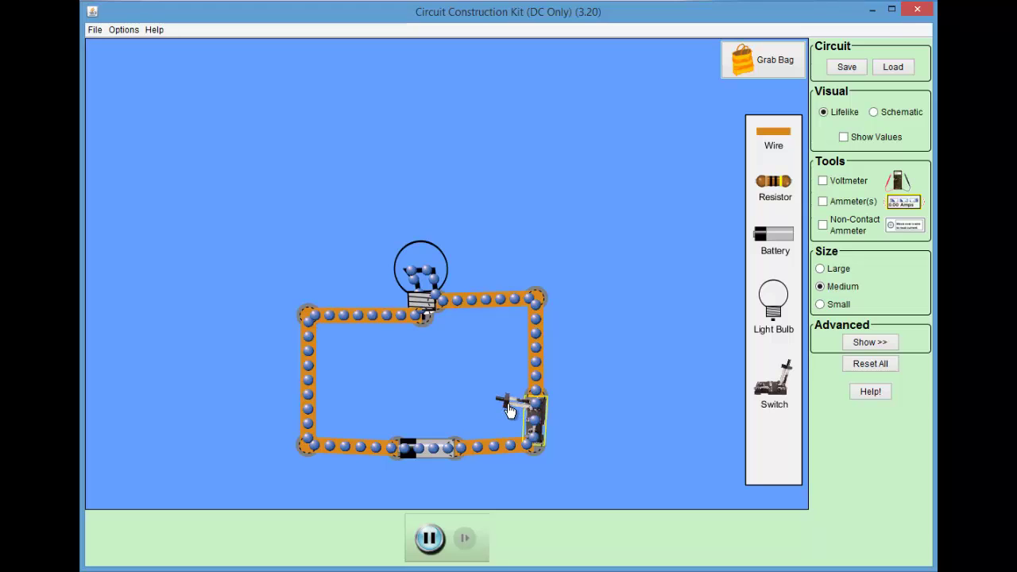
Step: Close the switch to light the bulb, then place the non-contact ammeter over a wire to read 0.90 Amps
click(530, 444)
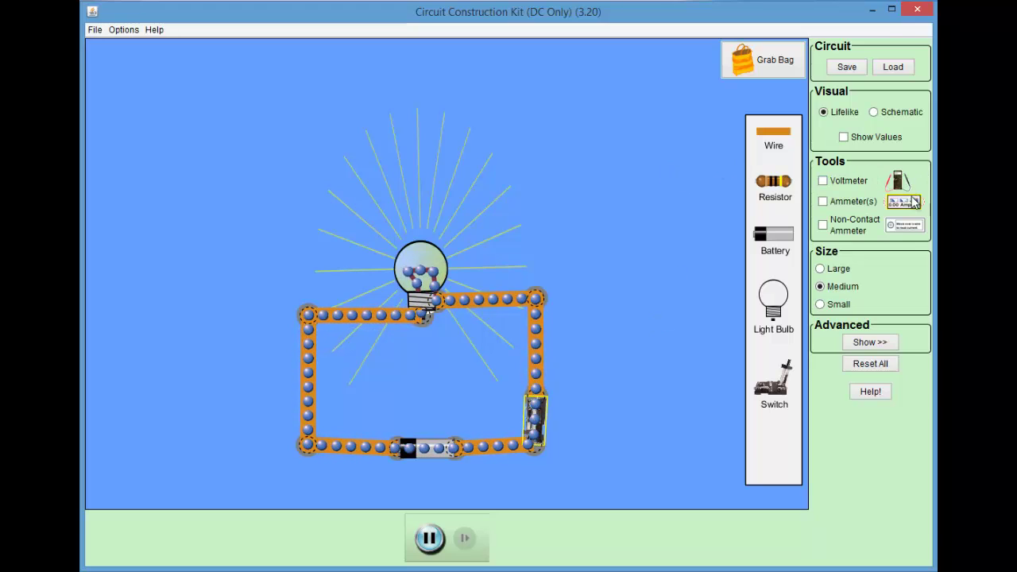
click(824, 226)
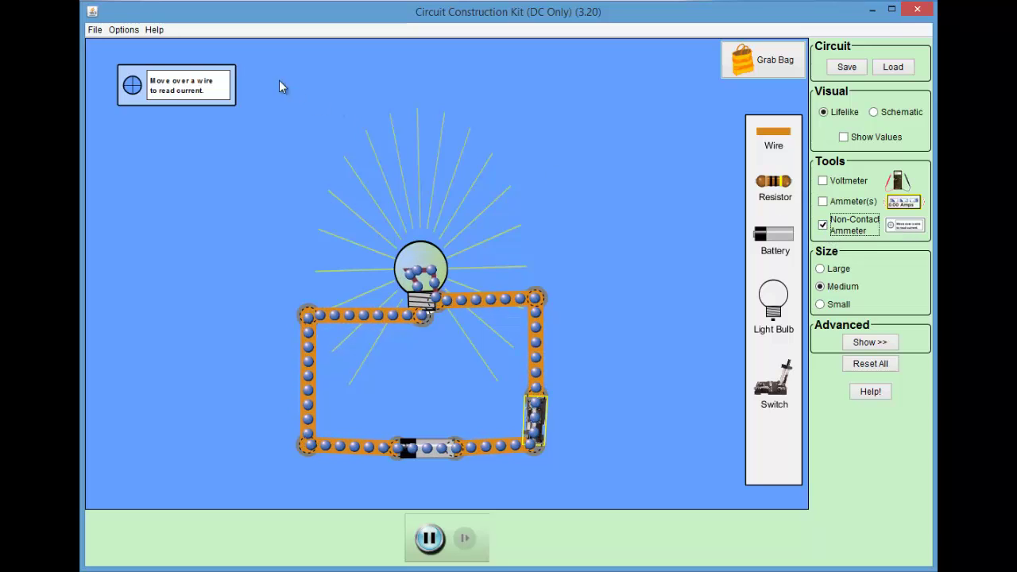
drag(157, 84, 581, 342)
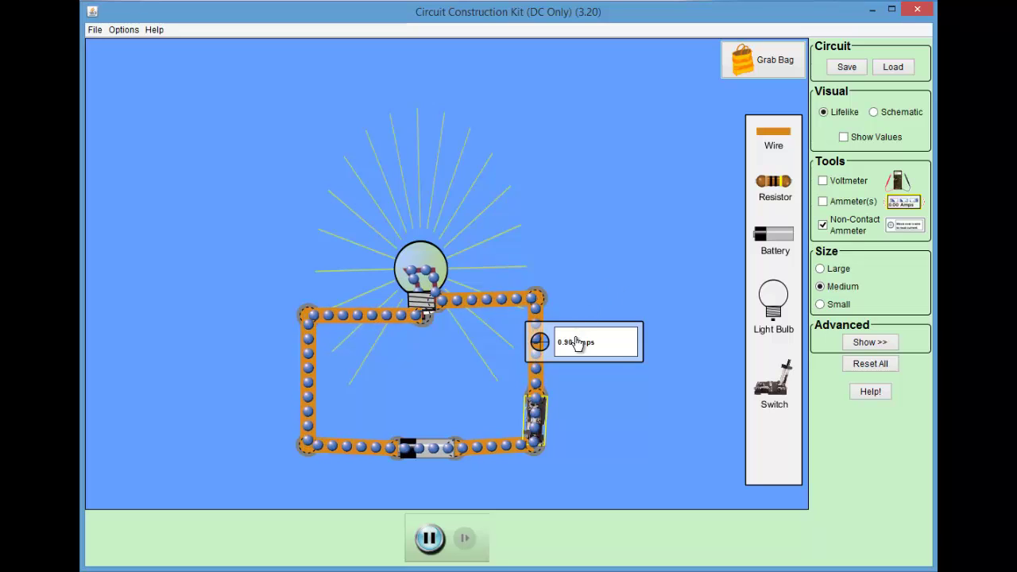
drag(586, 359, 357, 422)
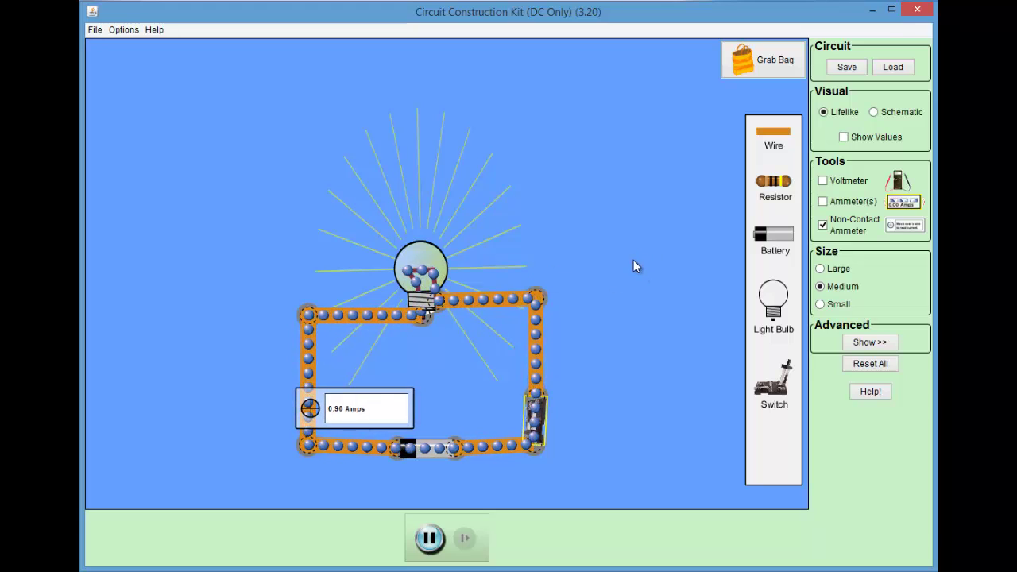
Step: Split the top-right wire junction and shift the first bulb left along the top wire
click(538, 299)
right_click(538, 299)
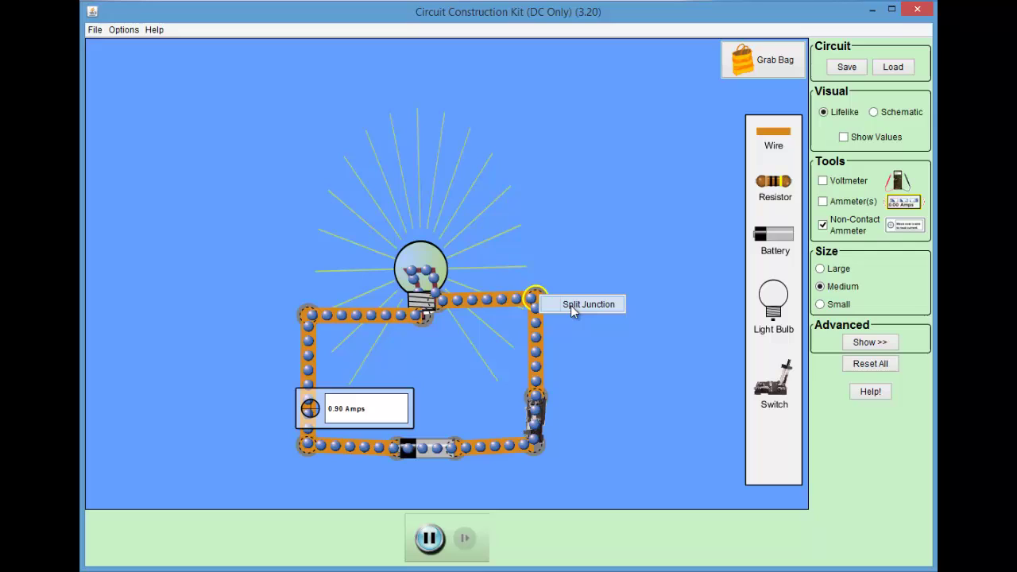
click(570, 306)
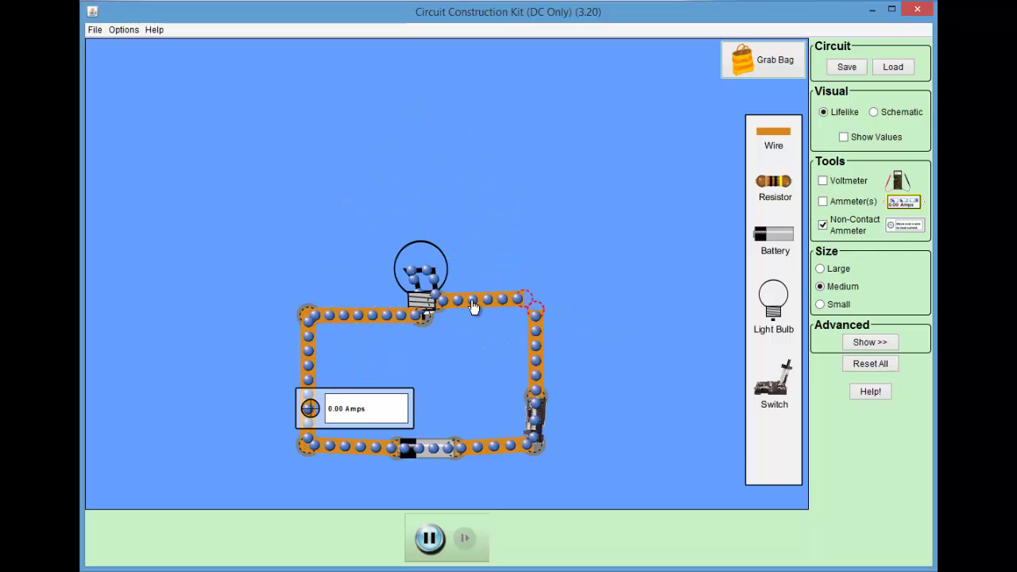
drag(425, 316, 372, 316)
drag(521, 305, 536, 308)
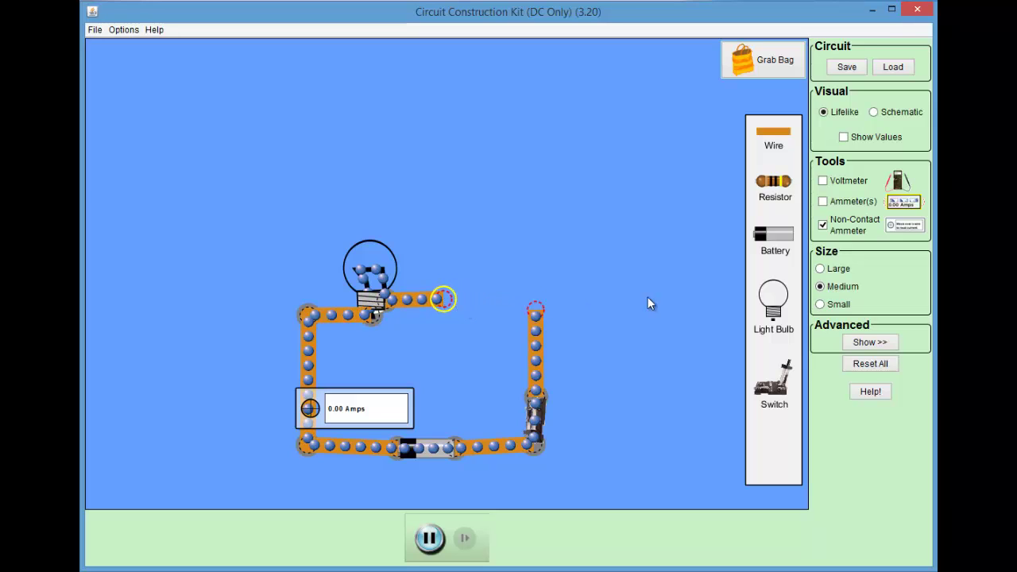
Step: Add a second light bulb and wire it to the top of the right-hand wire
drag(773, 301, 492, 264)
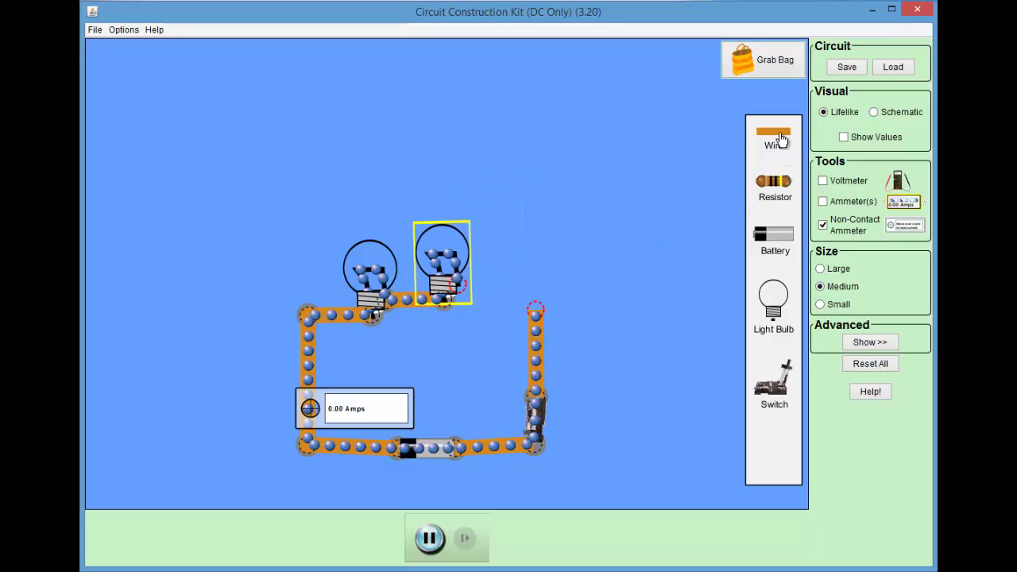
drag(781, 140, 524, 260)
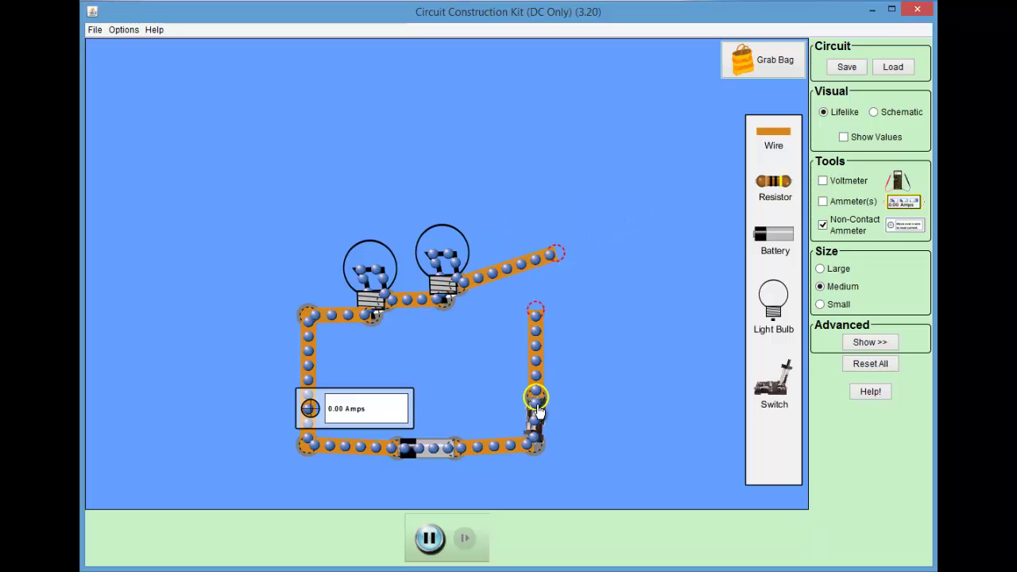
mouse_move(536, 410)
mouse_down()
mouse_move(491, 410)
mouse_move(542, 410)
mouse_move(530, 408)
mouse_move(535, 417)
mouse_up()
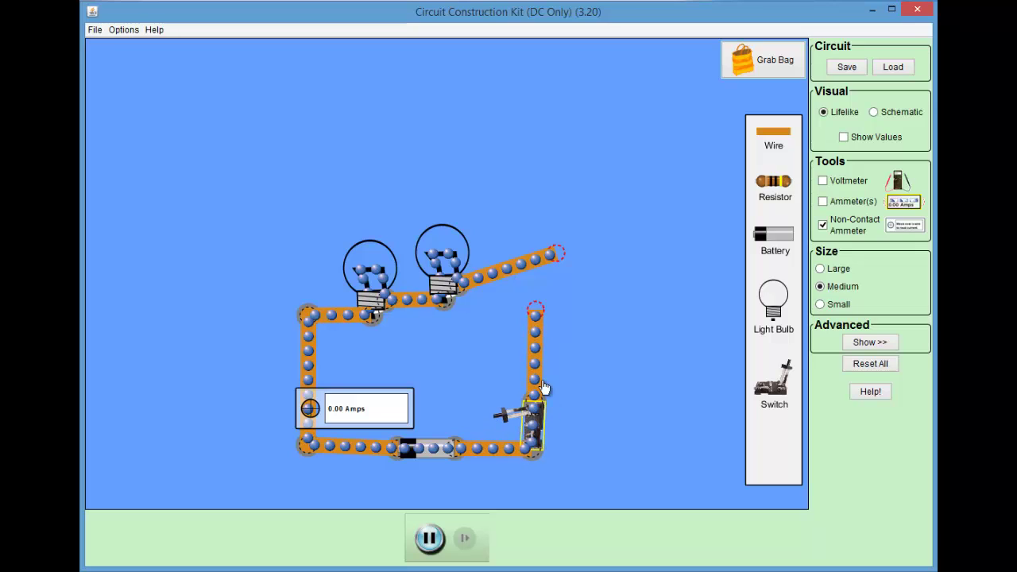
drag(558, 254, 536, 307)
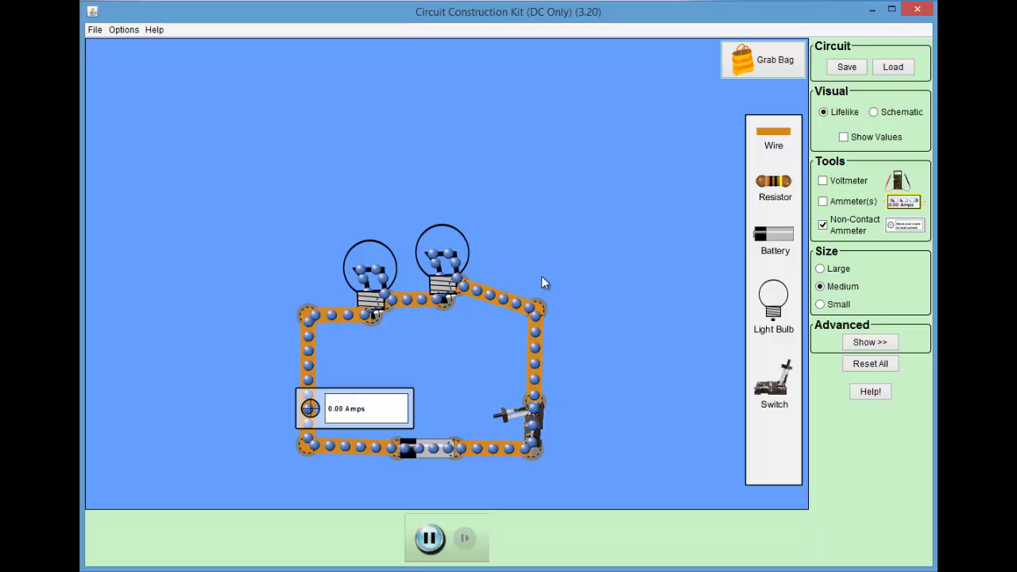
Step: Close the switch so both bulbs light at 0.45 Amps, then open it again
click(530, 432)
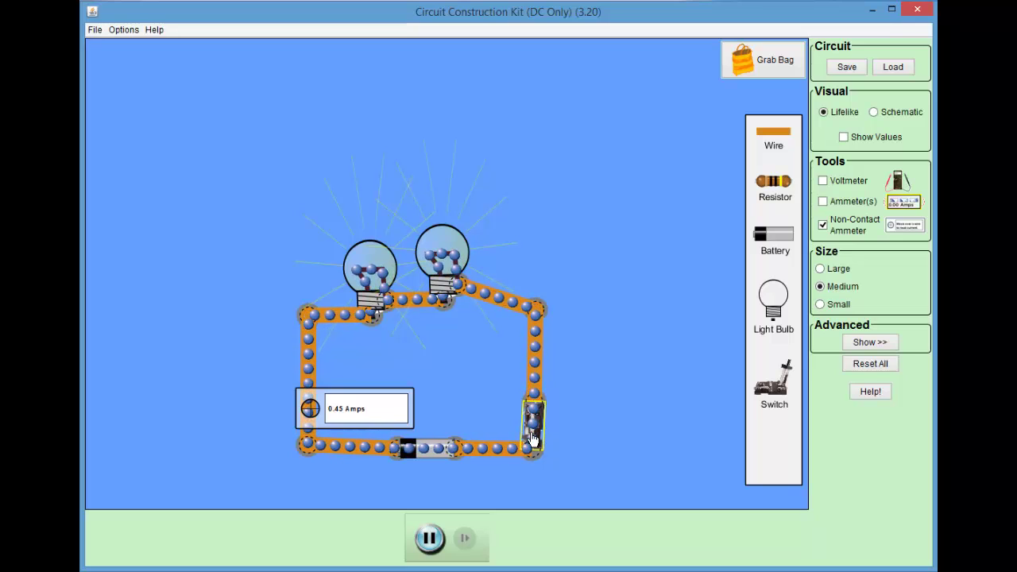
drag(532, 447, 507, 429)
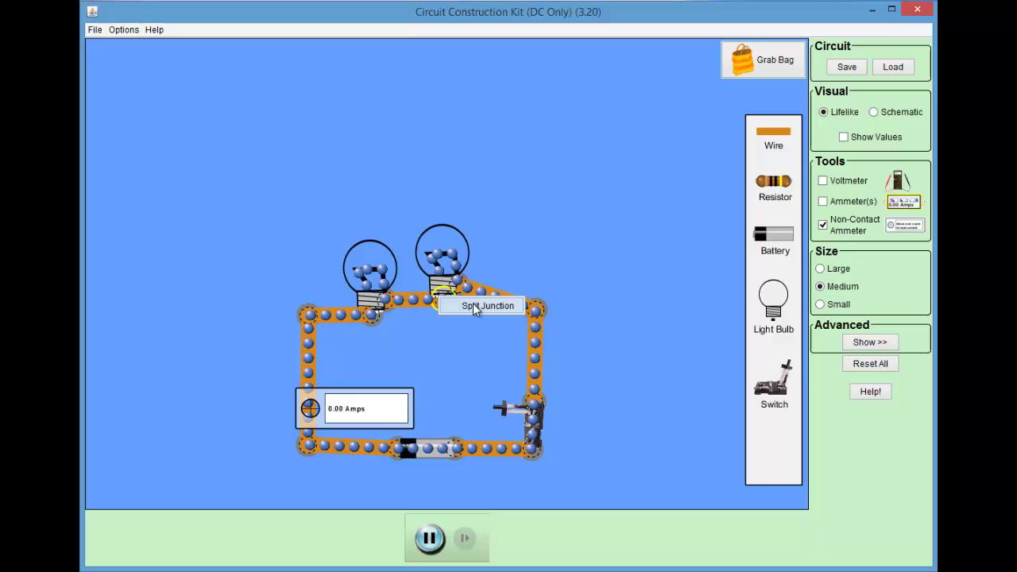
Step: Split the right bulb off its junction, rejoin the loose wire, and move the bulbs upward
click(474, 306)
drag(442, 274, 469, 240)
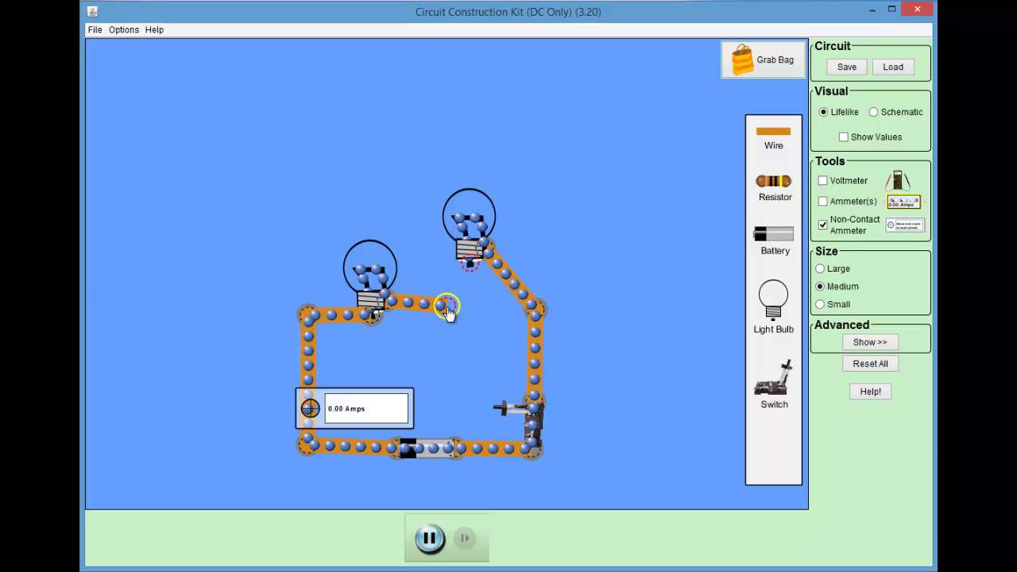
drag(449, 312, 493, 318)
drag(388, 302, 433, 294)
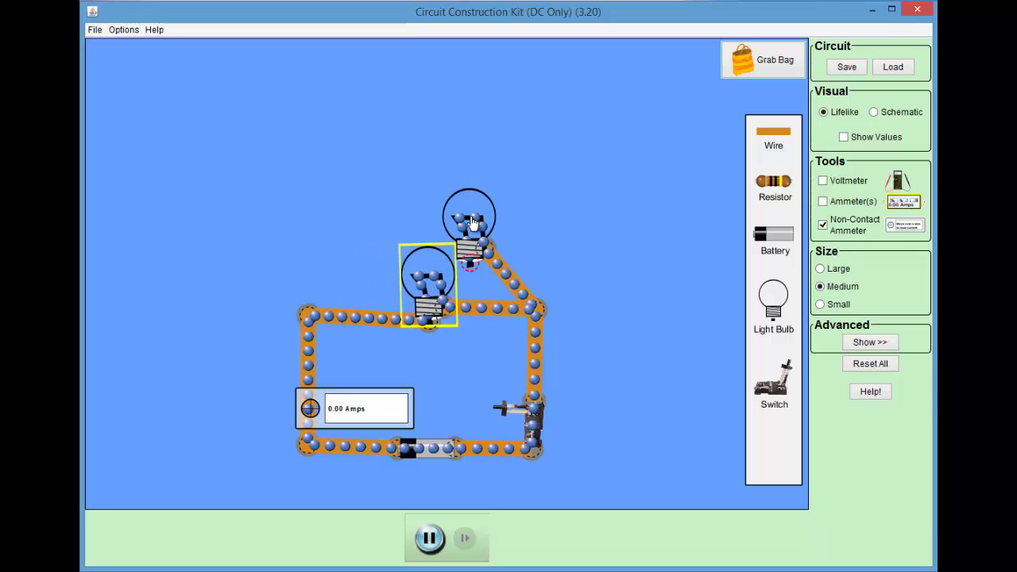
drag(472, 225, 436, 186)
Step: Detach the upper bulb from its wire and add wires linking its branch to the right and left wires
right_click(568, 205)
click(606, 210)
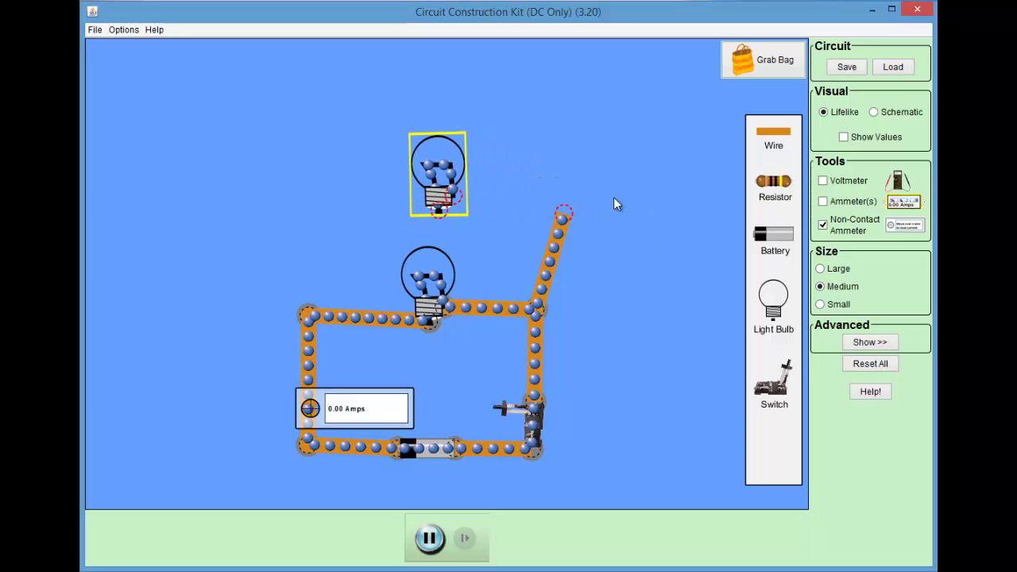
drag(564, 212, 526, 204)
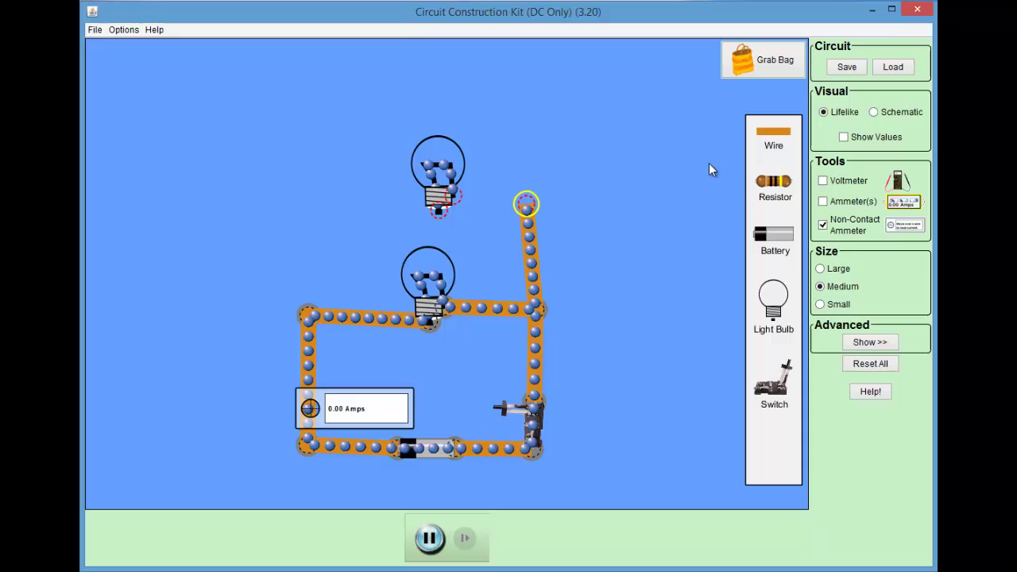
drag(772, 146, 359, 218)
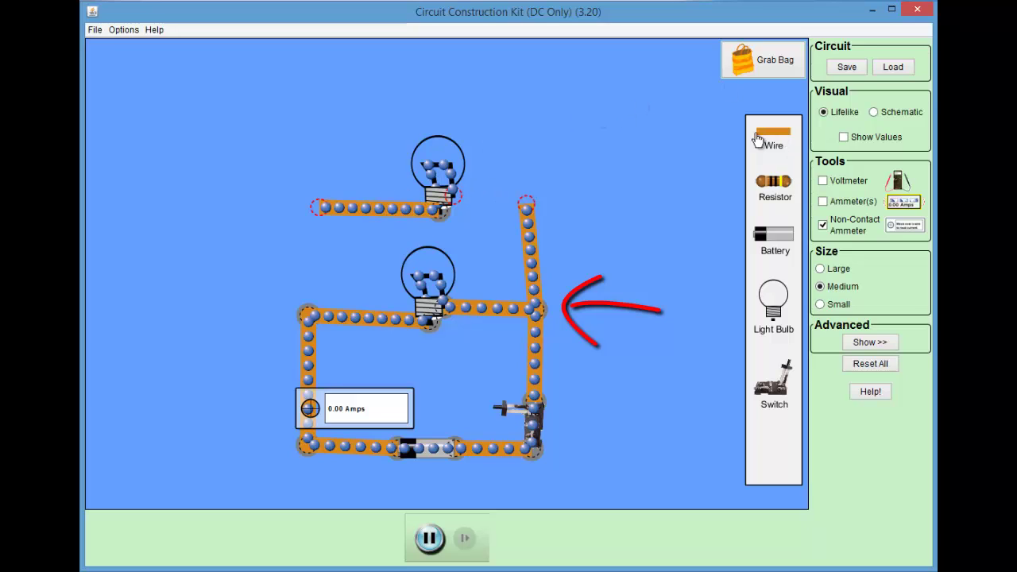
drag(569, 153, 509, 184)
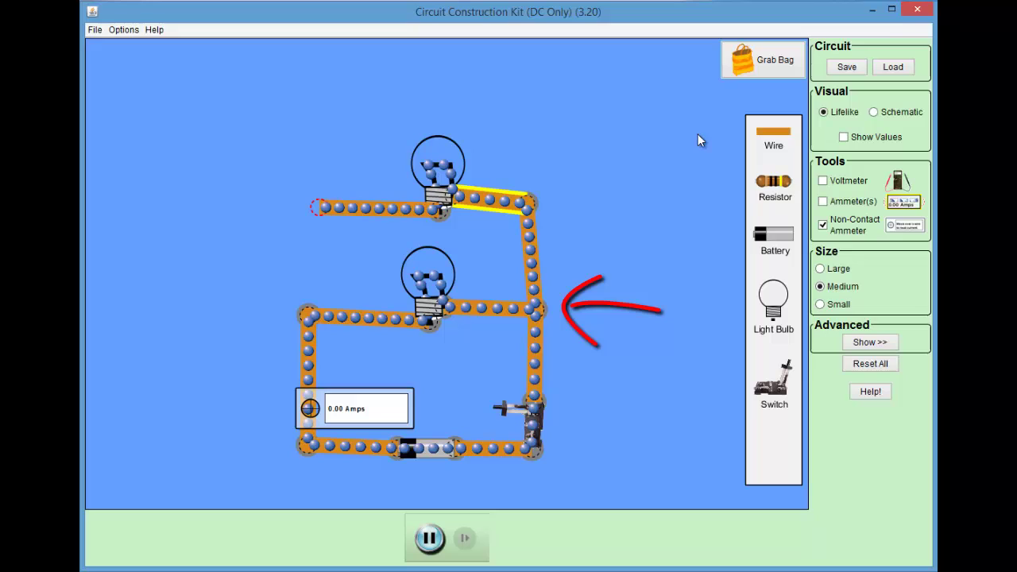
drag(762, 137, 278, 316)
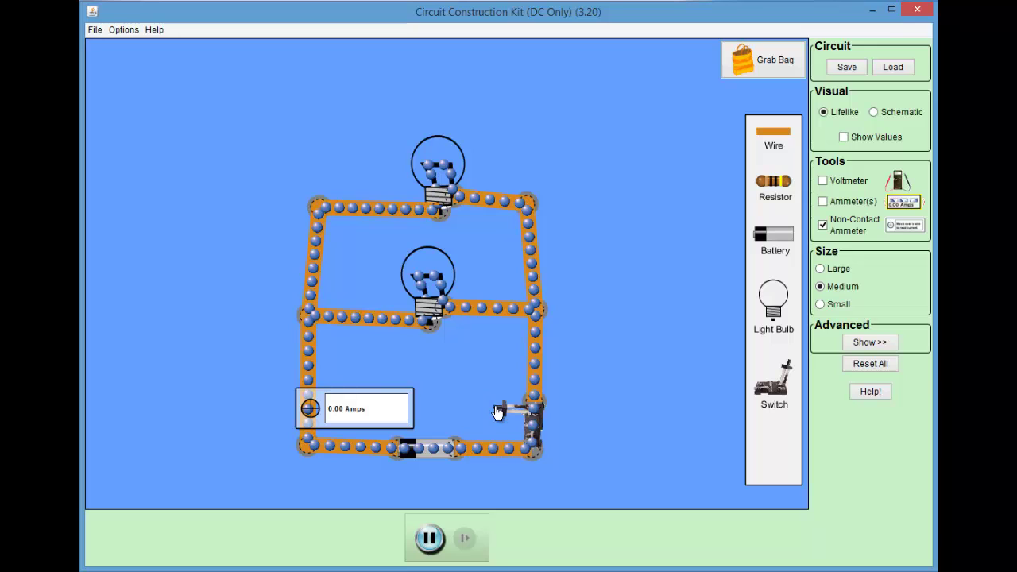
Step: Close the switch, read 0.90 Amps on the middle bulb's wire with the ammeter, then move it aside
click(532, 444)
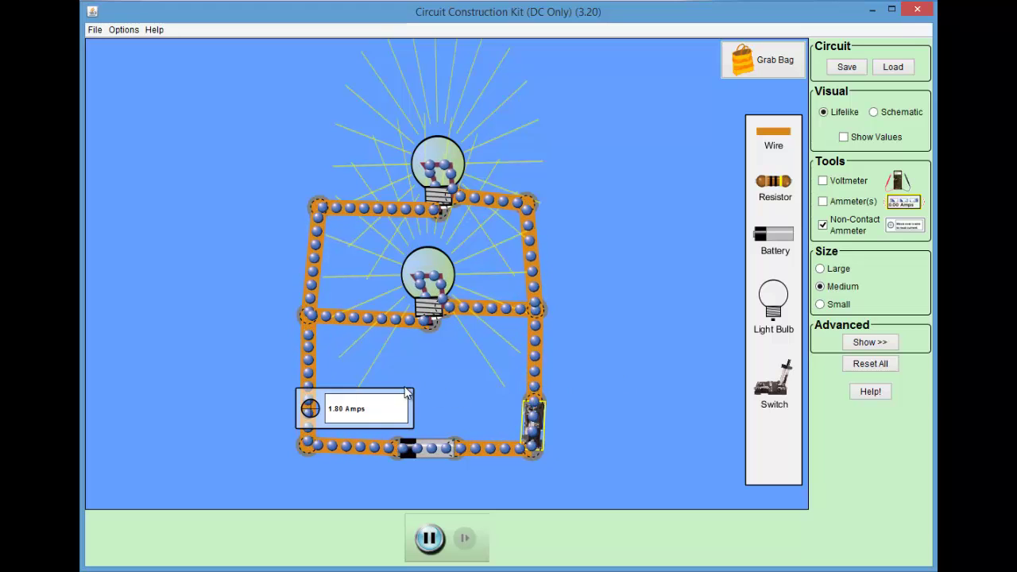
drag(373, 409, 421, 216)
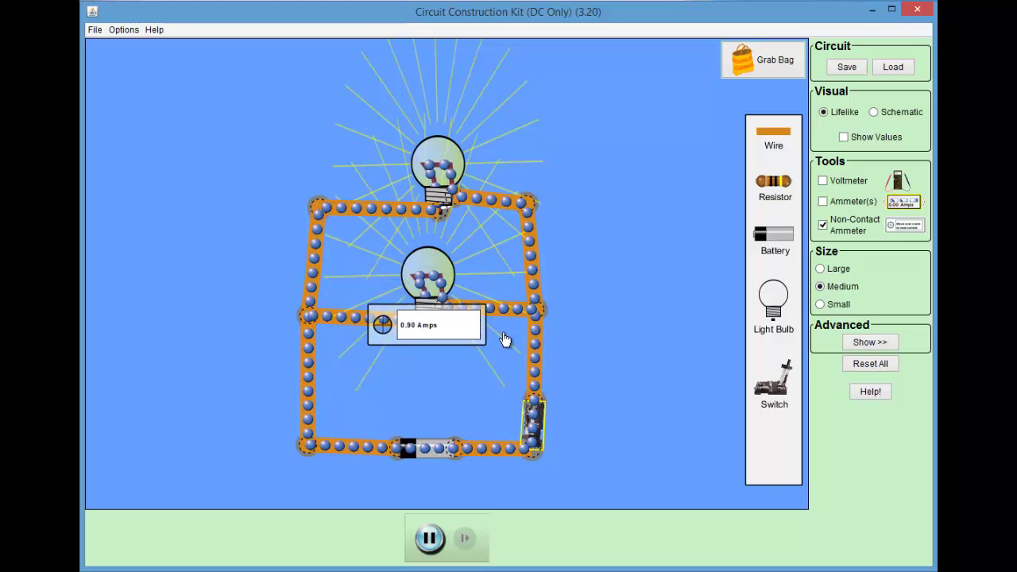
drag(505, 340, 660, 340)
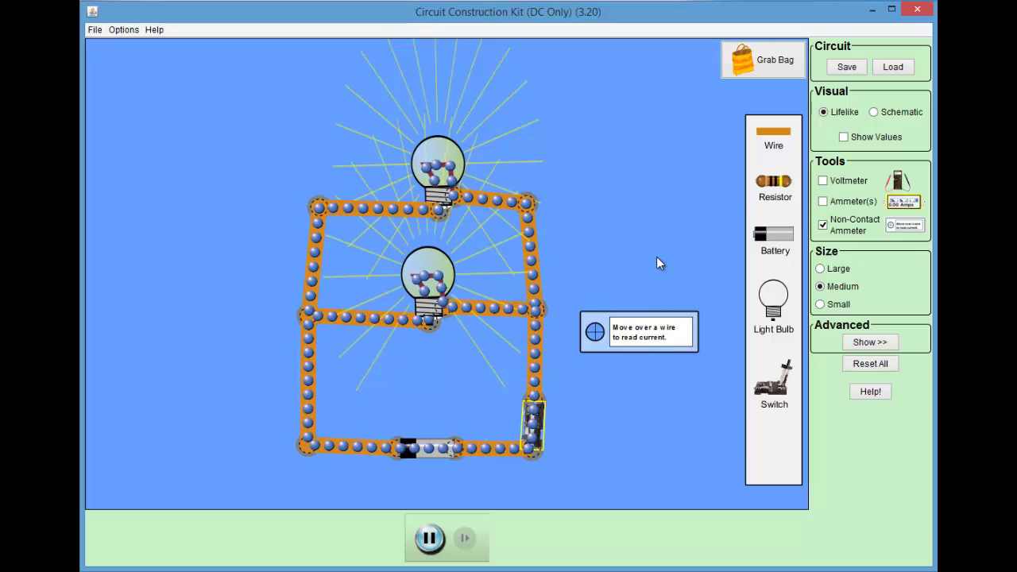